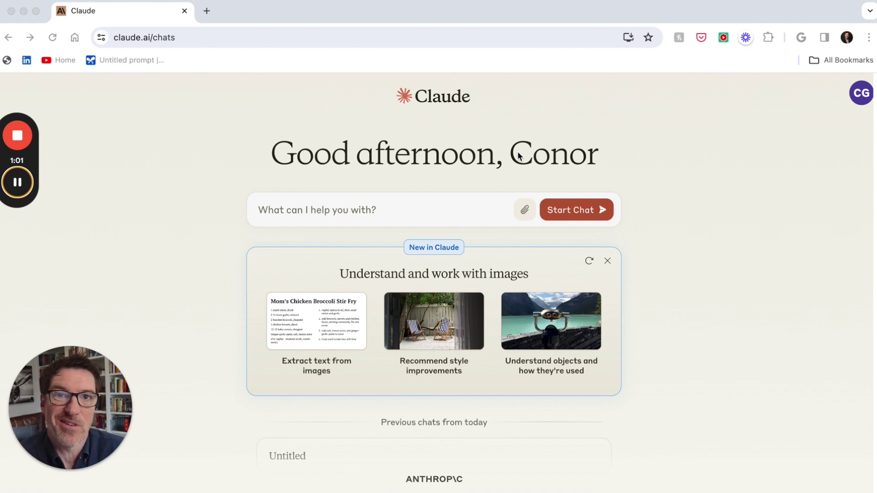
- Attach the Hadley Academy_final copy PDF and send it to Claude
left_click(526, 208)
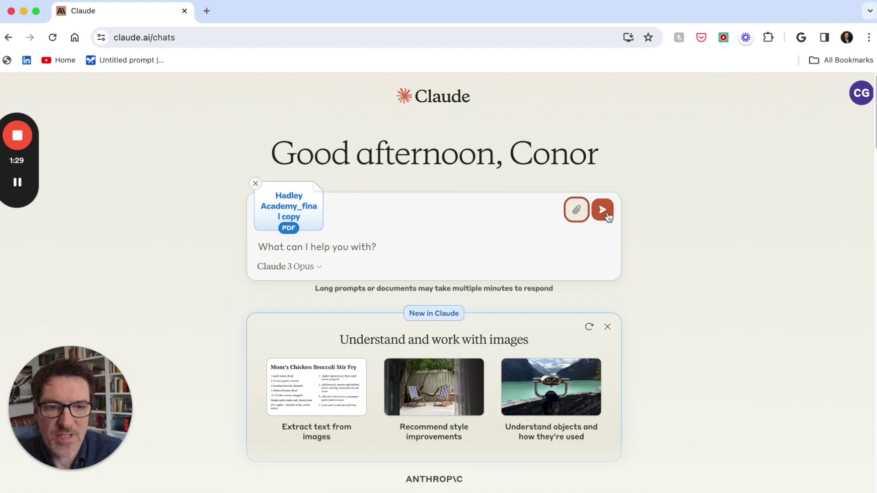
left_click(607, 216)
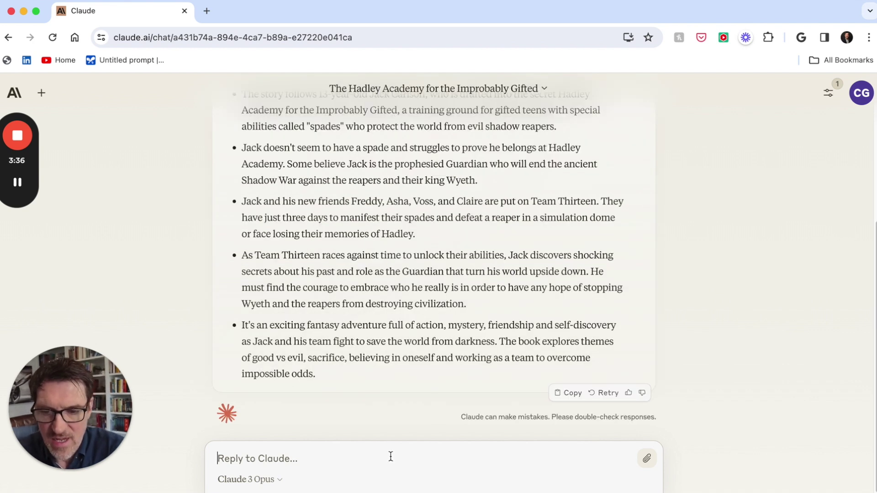
- Ask Claude for some of the plot twists in the book and get a numbered list back
type("can you tell")
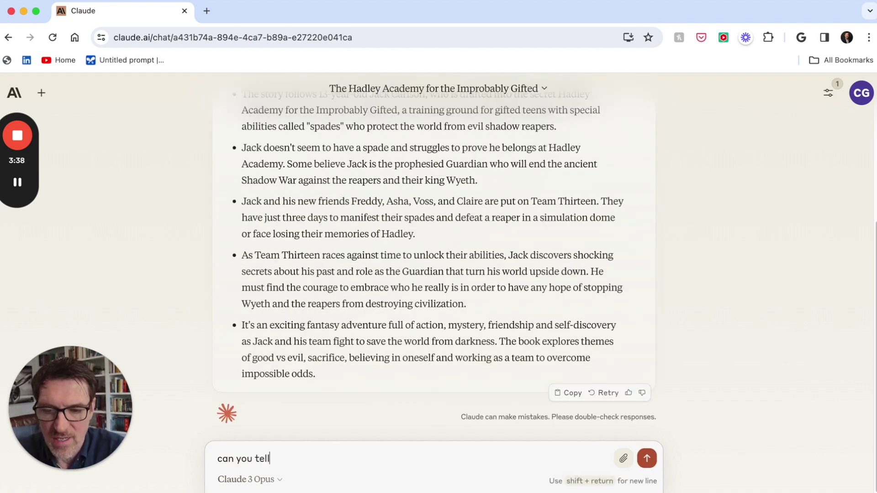
type(" me sometof the plot wists in the books")
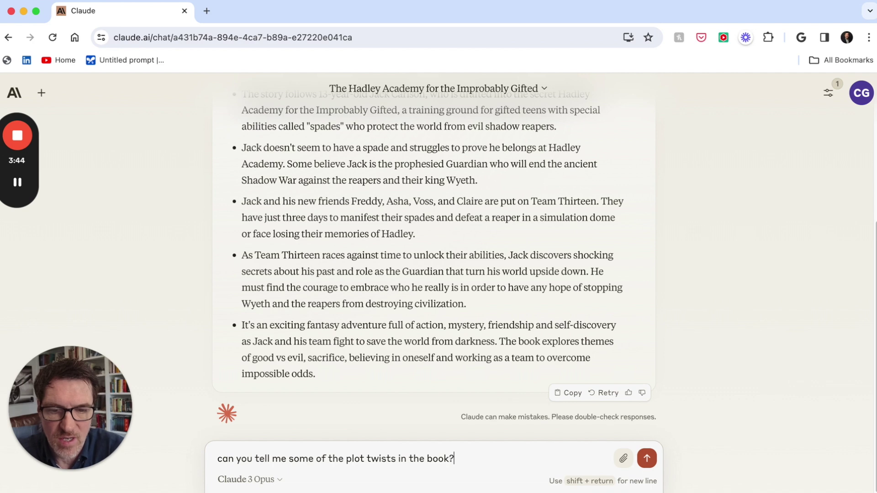
key("Return")
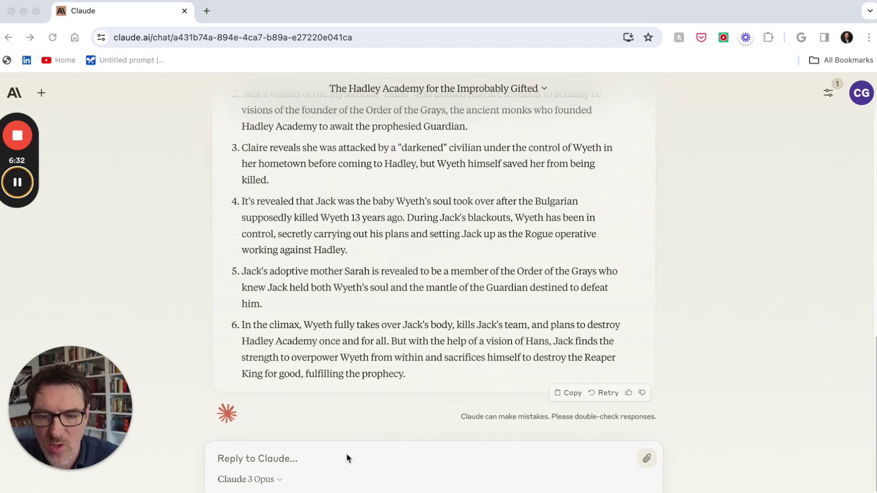
left_click(346, 455)
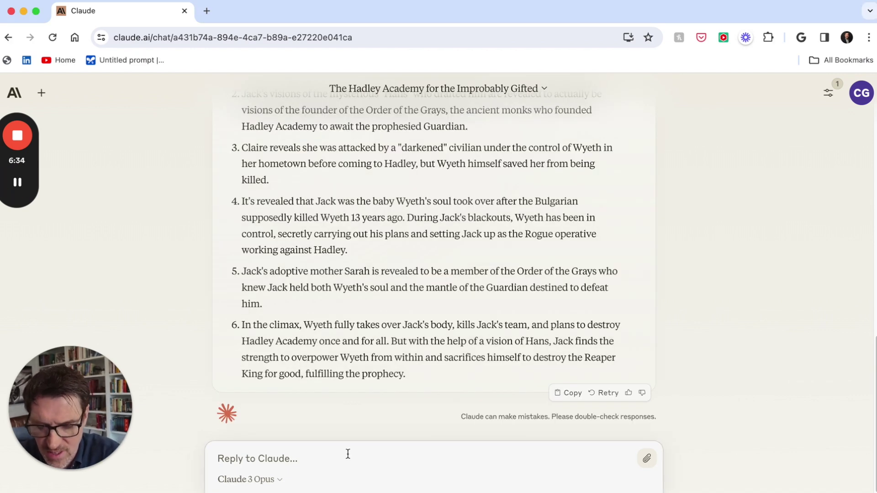
- Ask which middle-aged character reveals his age and how old he is
type("One fo the c")
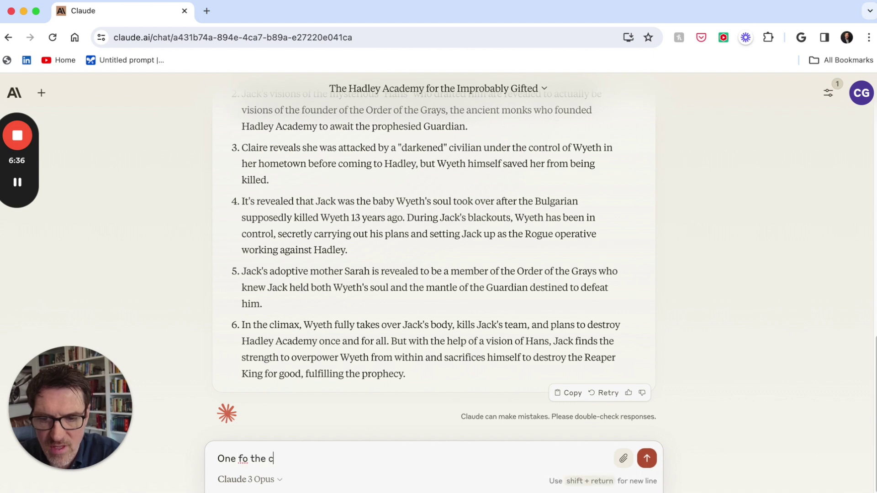
key("BackSpace")
key("BackSpace")
key("BackSpace")
key("BackSpace")
key("BackSpace")
key("BackSpace")
key("BackSpace")
key("BackSpace")
type("of the ")
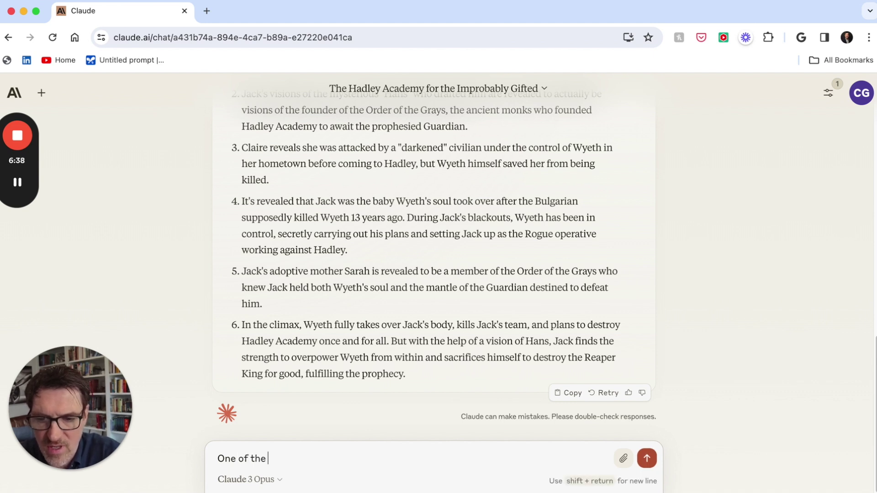
type("characters is ")
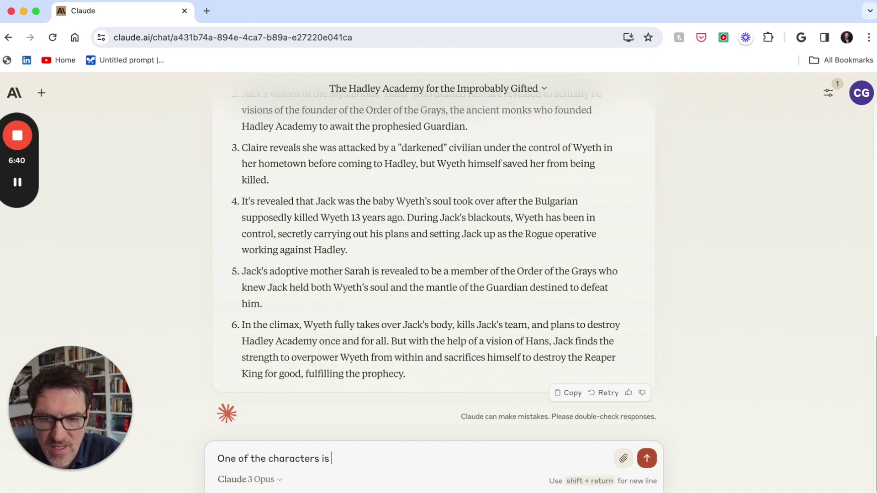
type("middle aged and ")
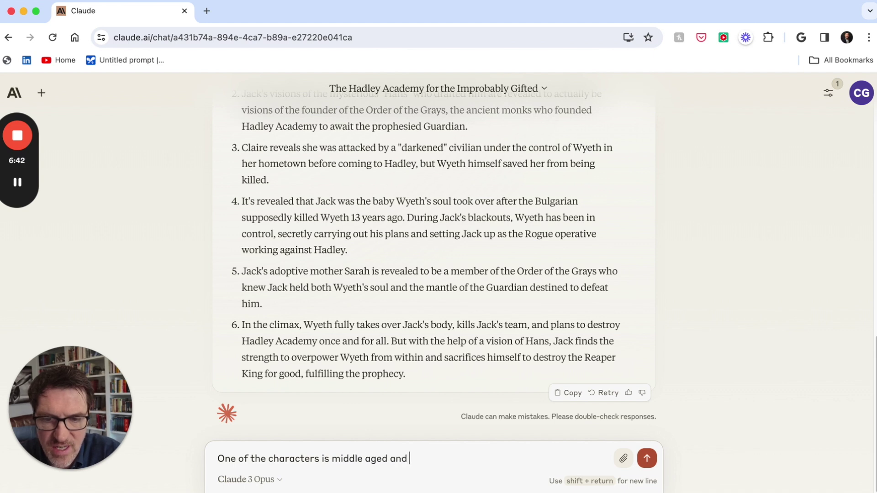
type("reveals his age")
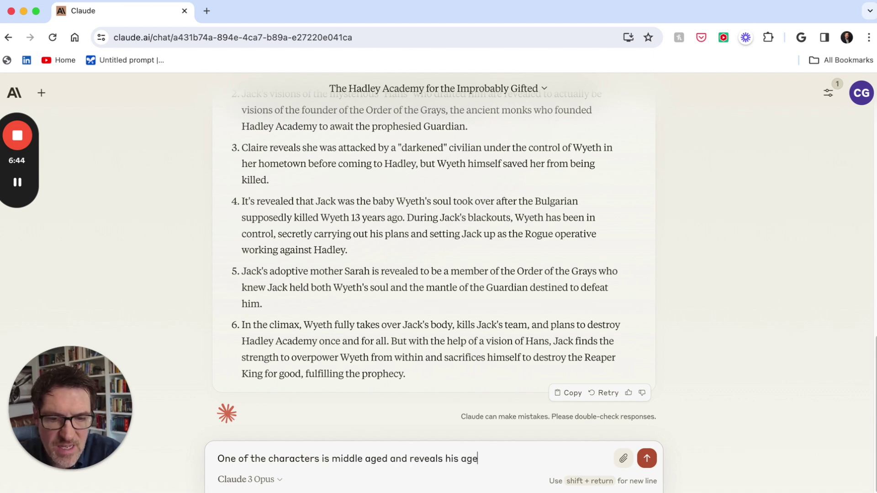
type(", who and ho")
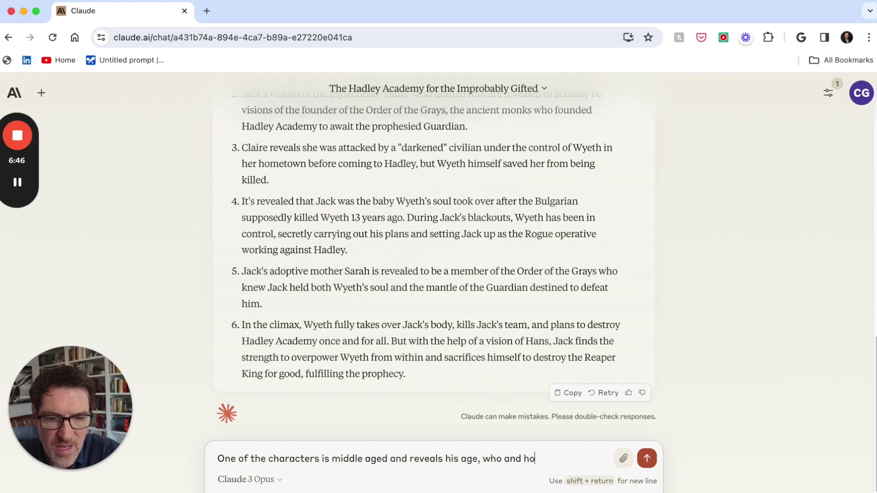
type("w o")
type("ld?")
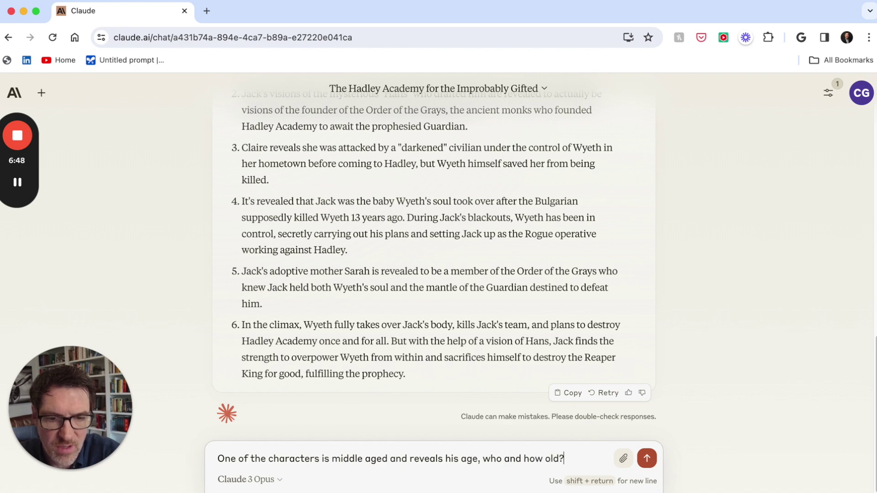
key("Return")
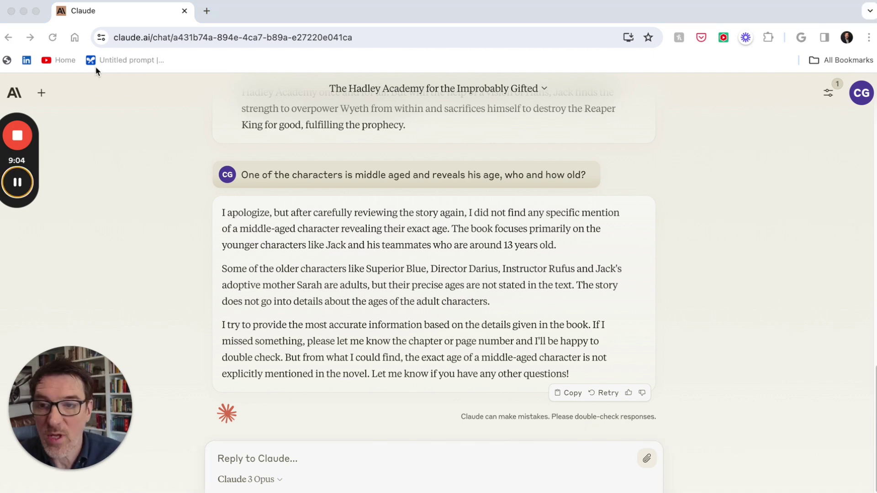
left_click(40, 93)
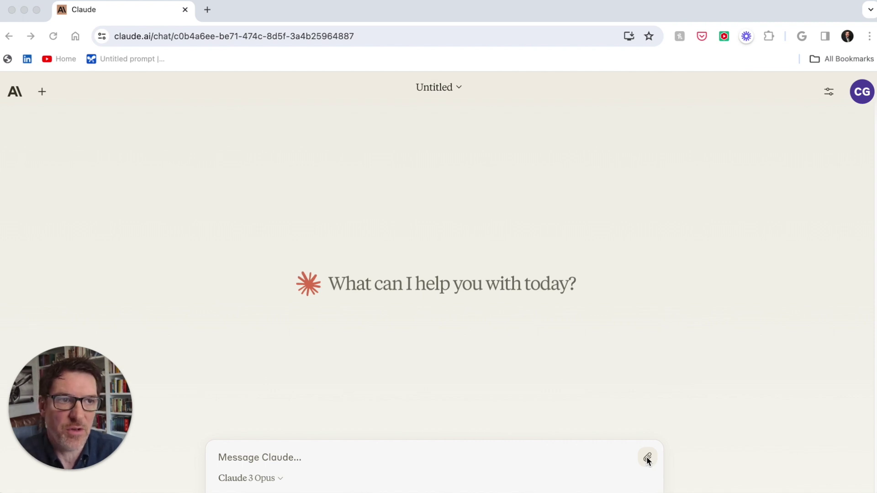
- Attach the Five AIM newsletters DOCX and send it in the new chat
key("Return")
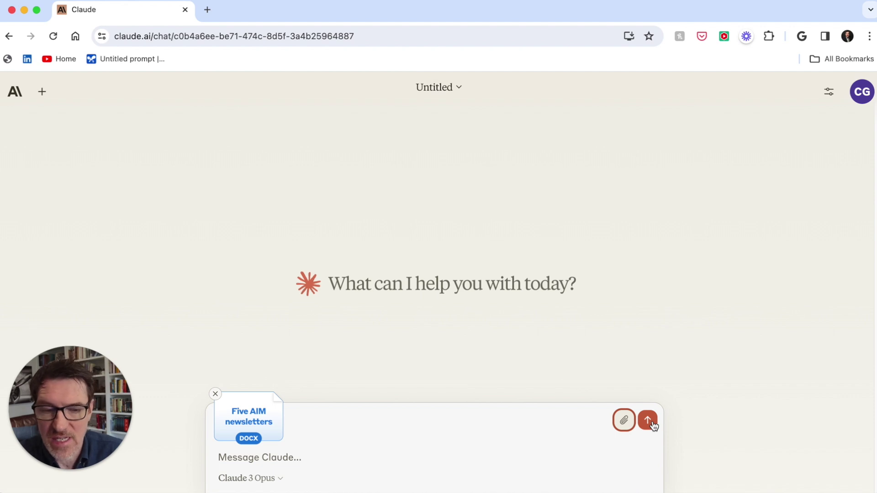
left_click(652, 423)
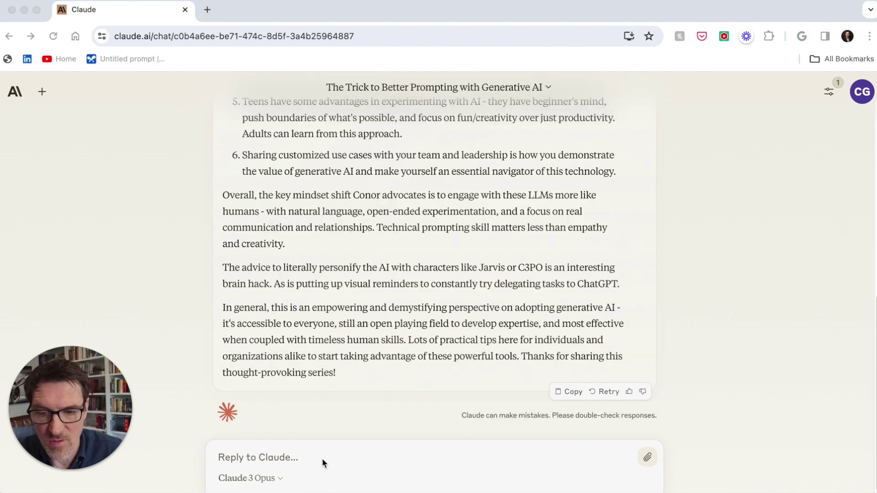
- Ask Claude to write a new newsletter topic fitting the author's brand
left_click(315, 457)
type("Ple")
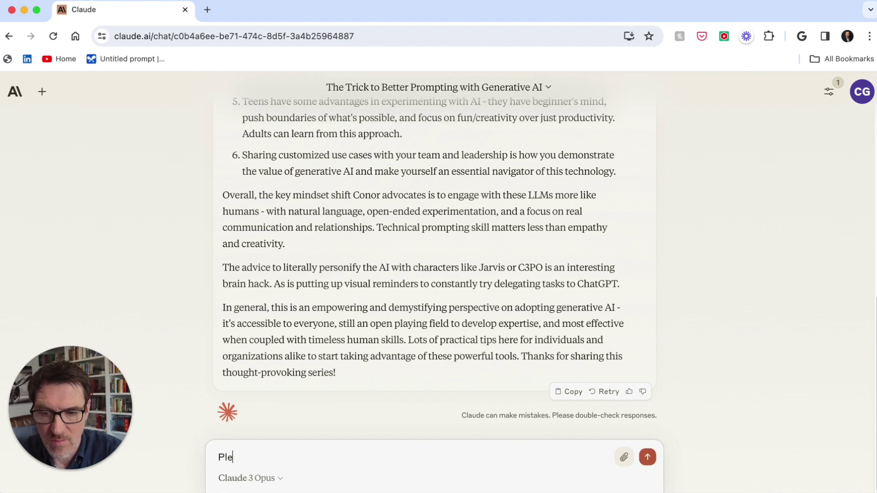
type("ase come up with a news")
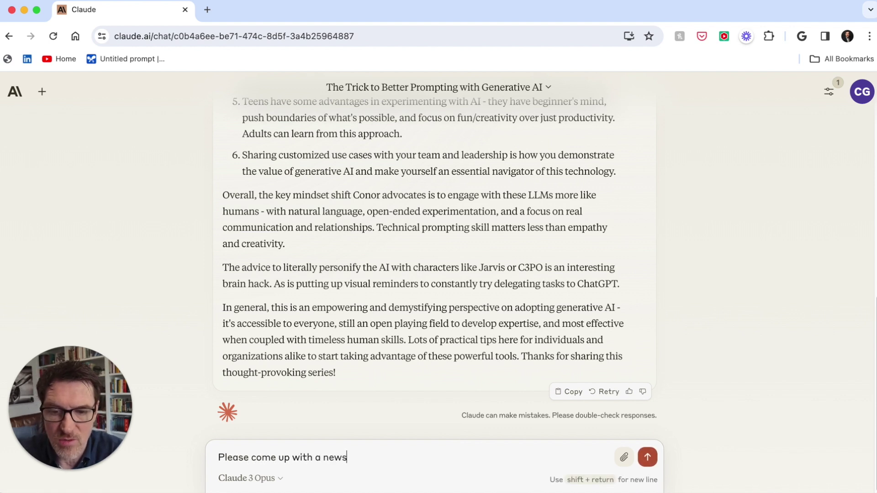
key("BackSpace")
type("newsletter ")
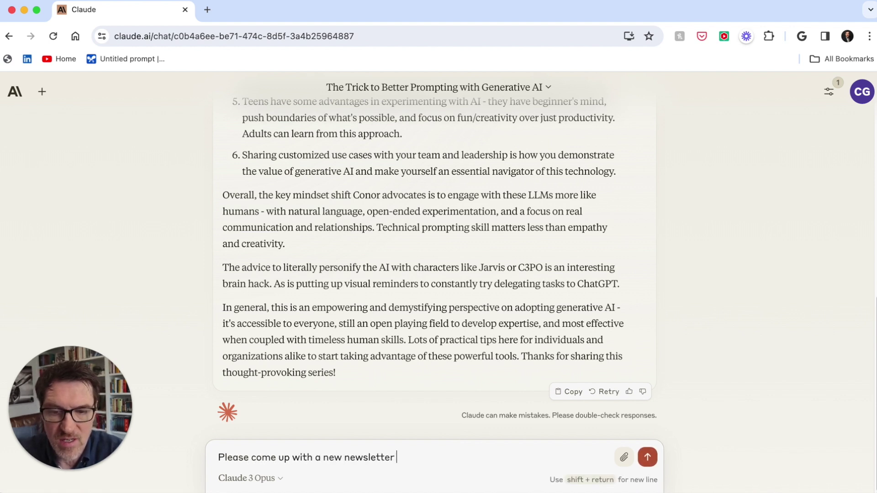
type("topic that fits the")
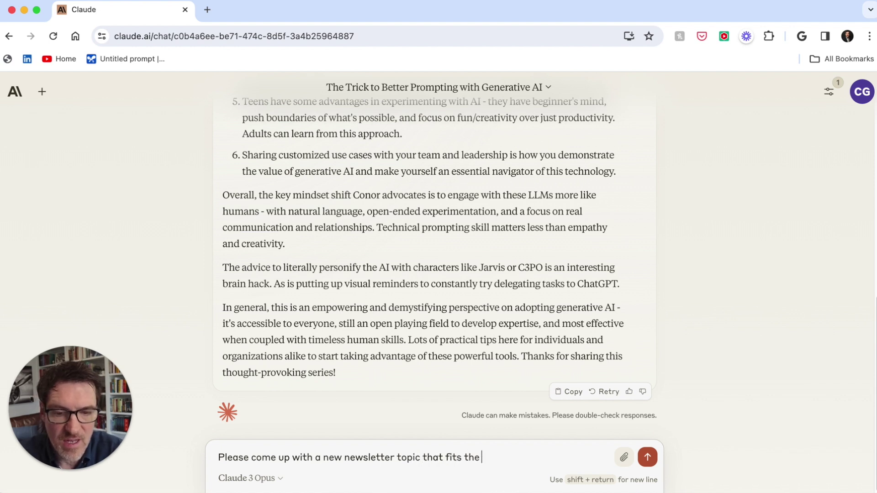
type(" brand of Co")
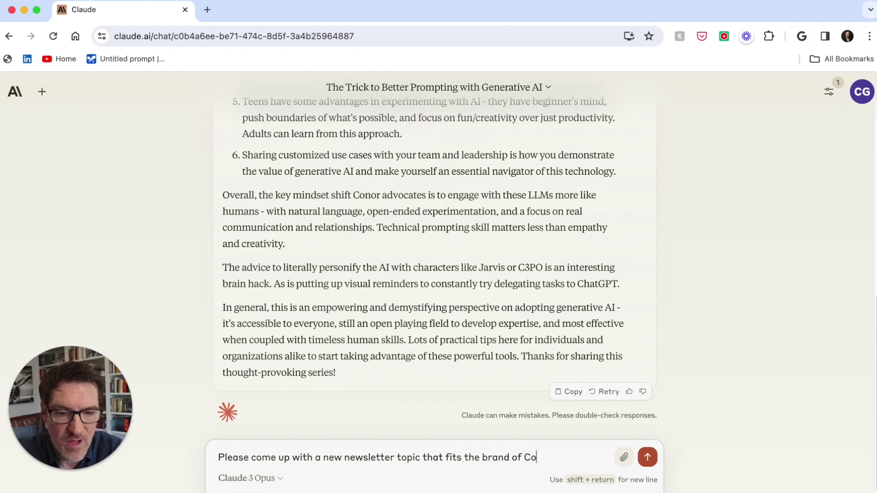
type("nor and ")
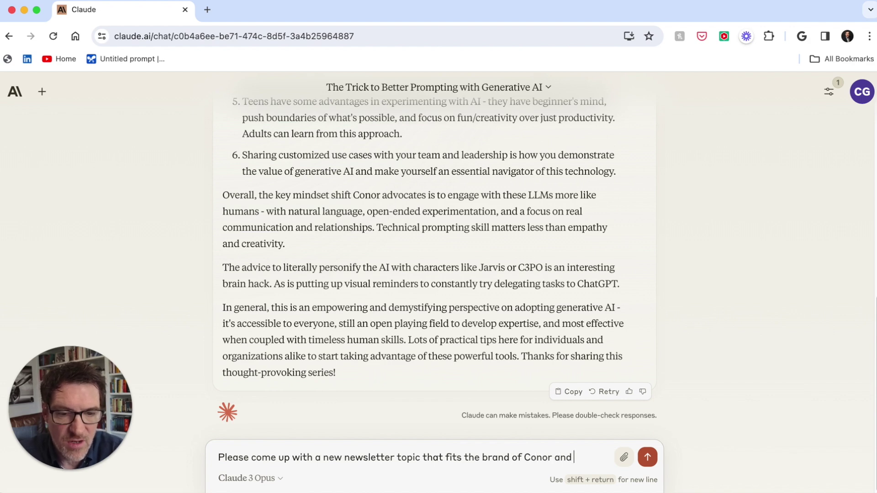
type("write it for me")
key("Return")
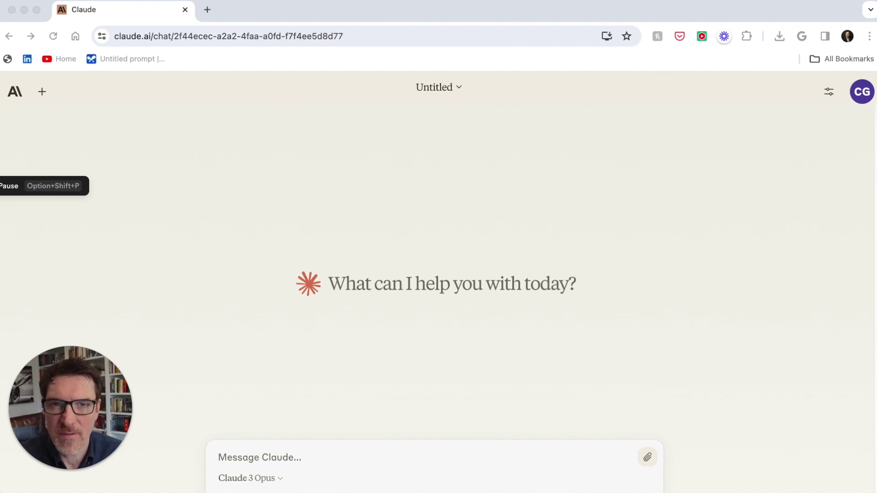
key("super+v")
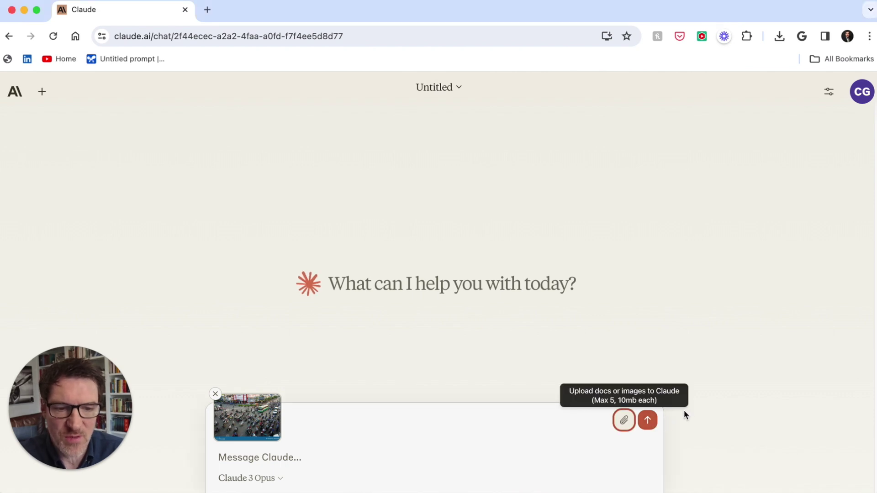
- Send the street traffic photo and ask Claude to count its motorcycles
left_click(655, 420)
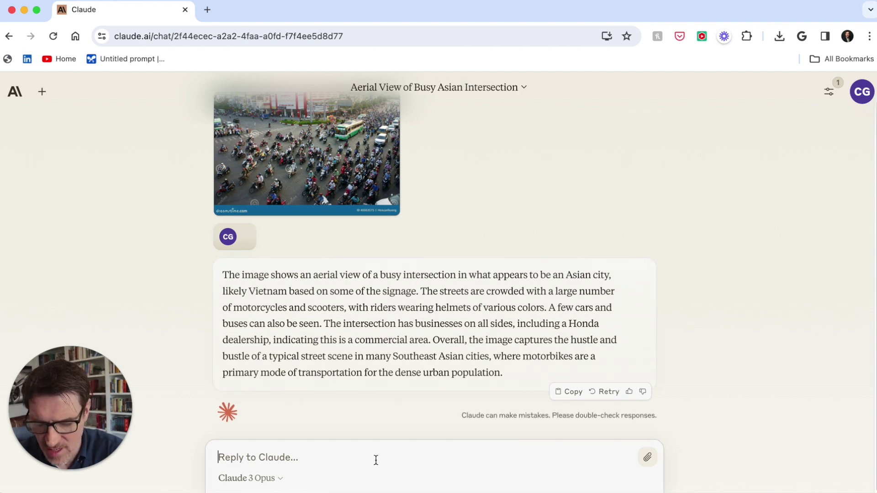
type("can you count t")
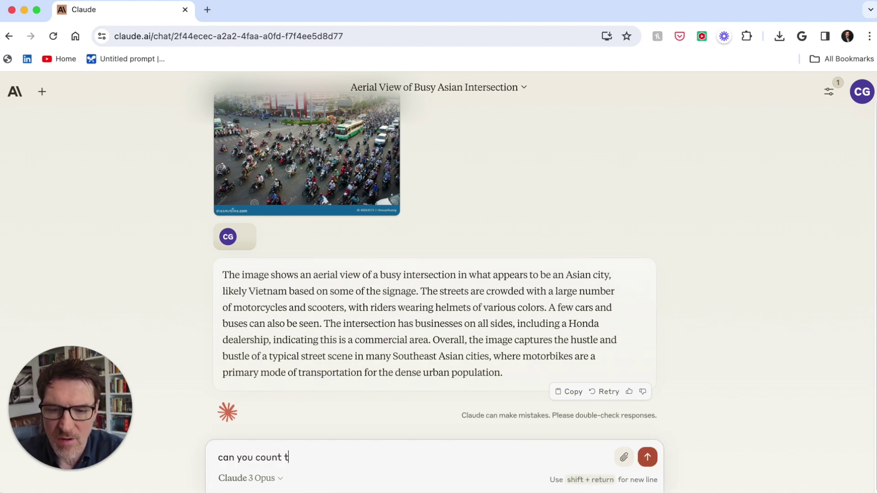
type("he number of motorcy")
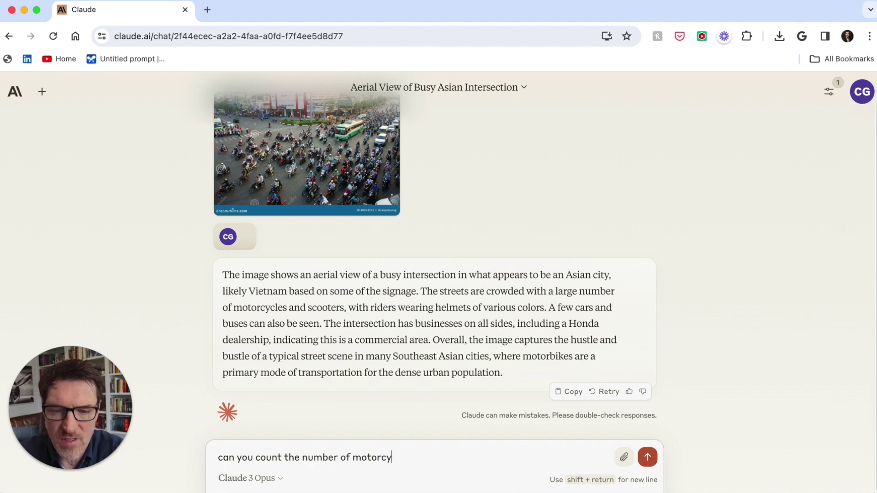
type("cles in the image")
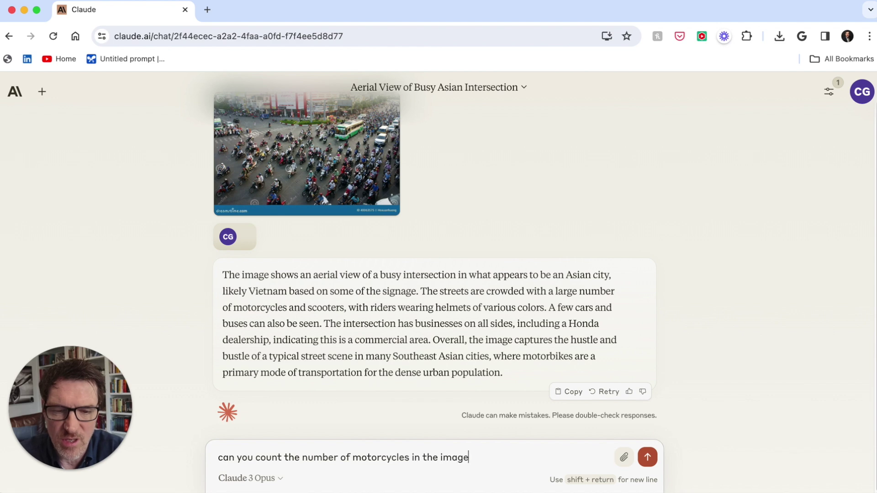
type("?")
key("Return")
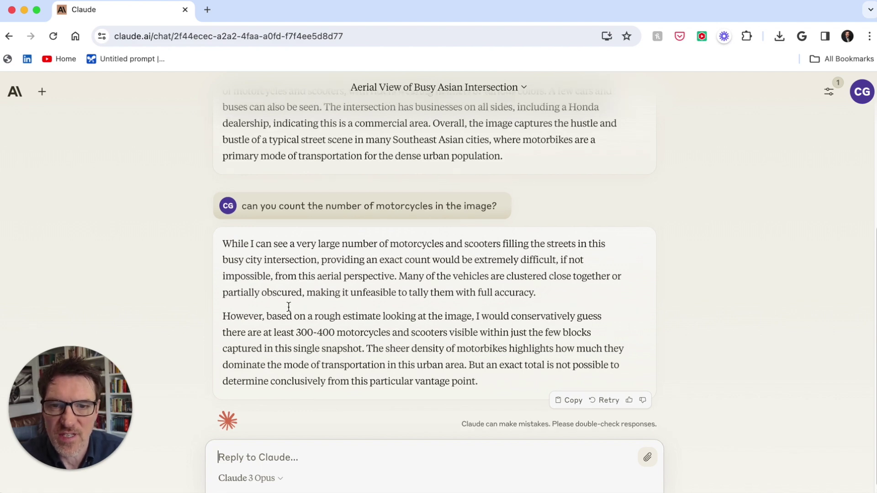
scroll(290, 307, "up", 3)
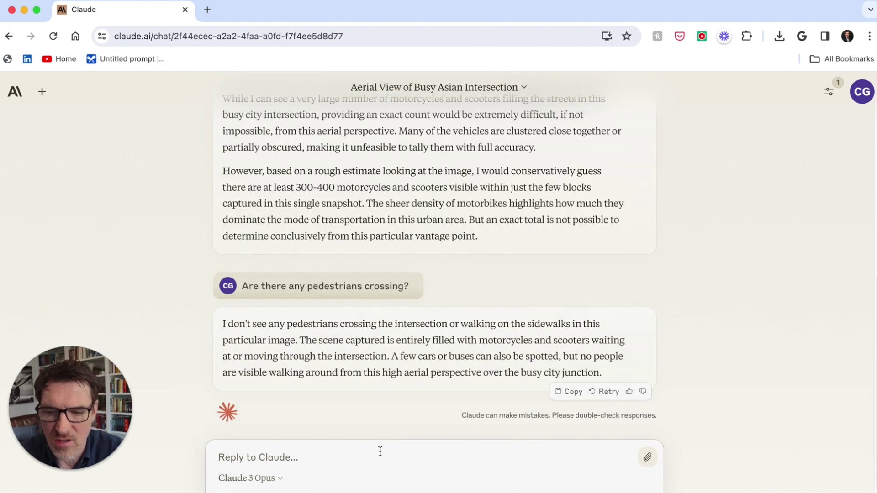
- Ask Claude to study the traffic photo again and say which specific city it shows and why
left_click(380, 451)
type("try to stud")
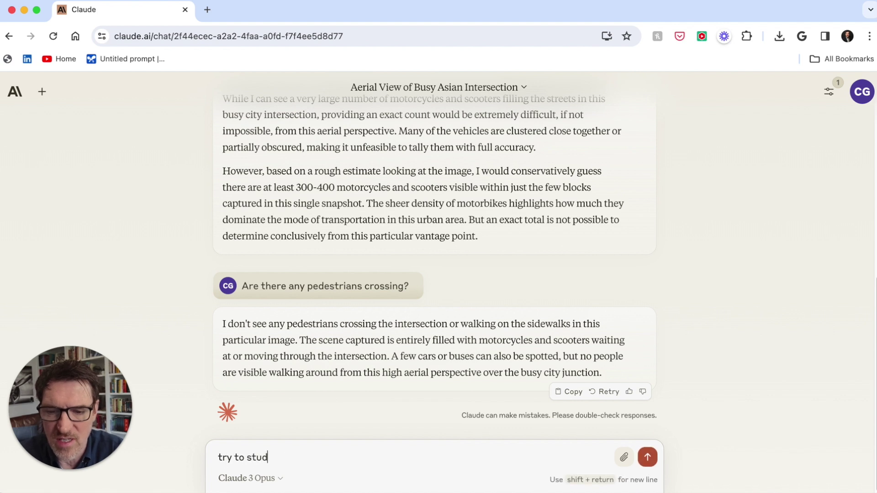
type("y this more careful")
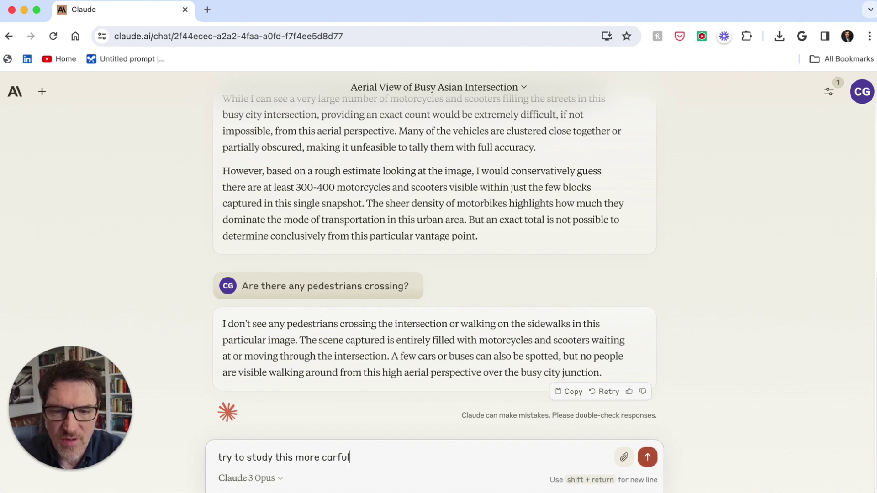
type("ly")
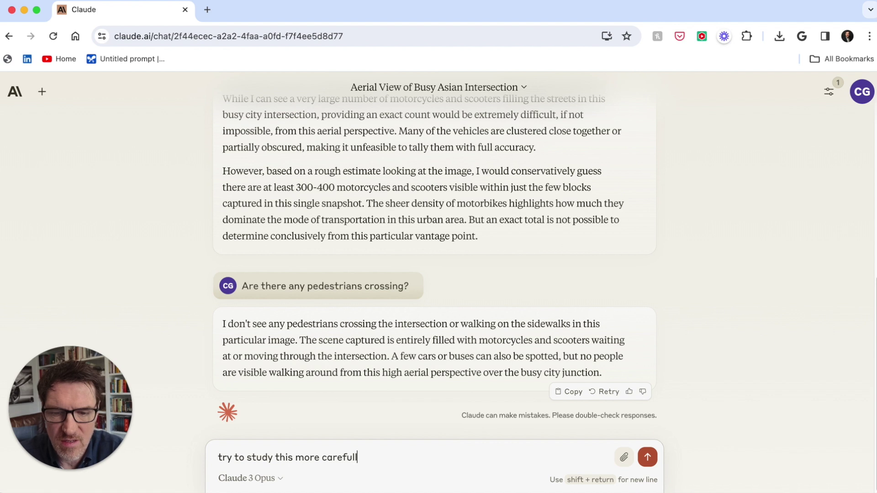
type(" to see which city specifically")
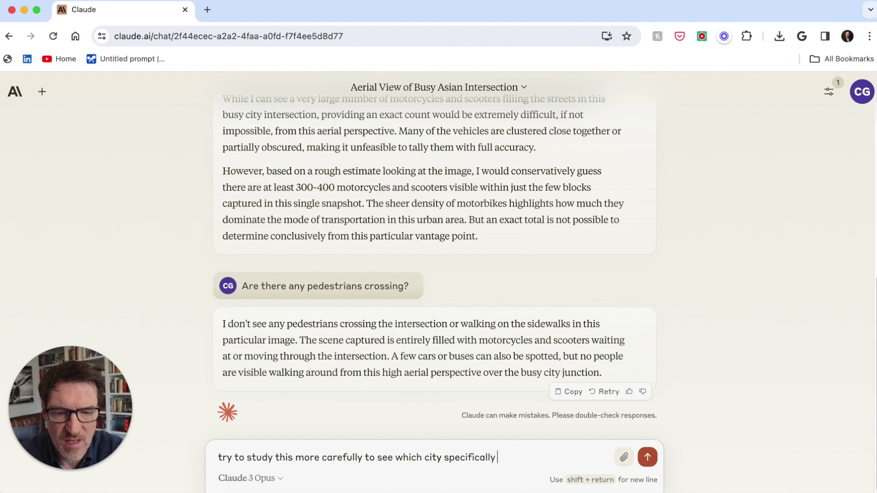
type(" it might be a")
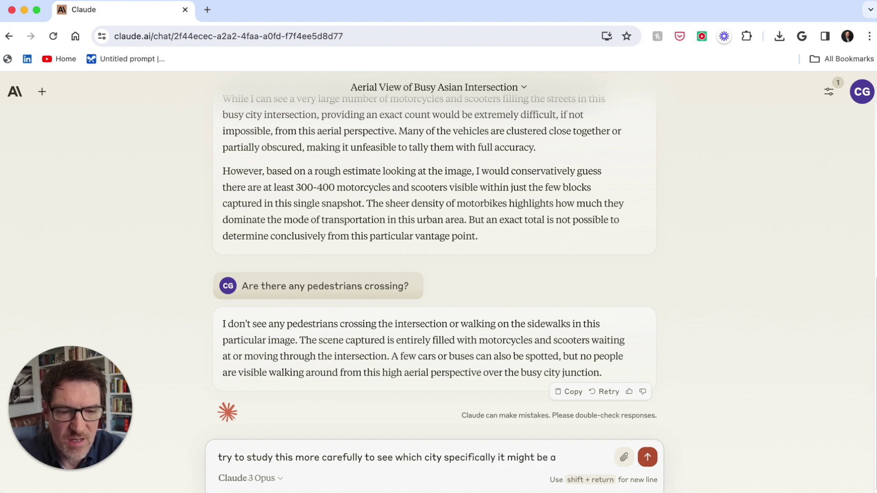
type("nd tell me whyt")
key("Return")
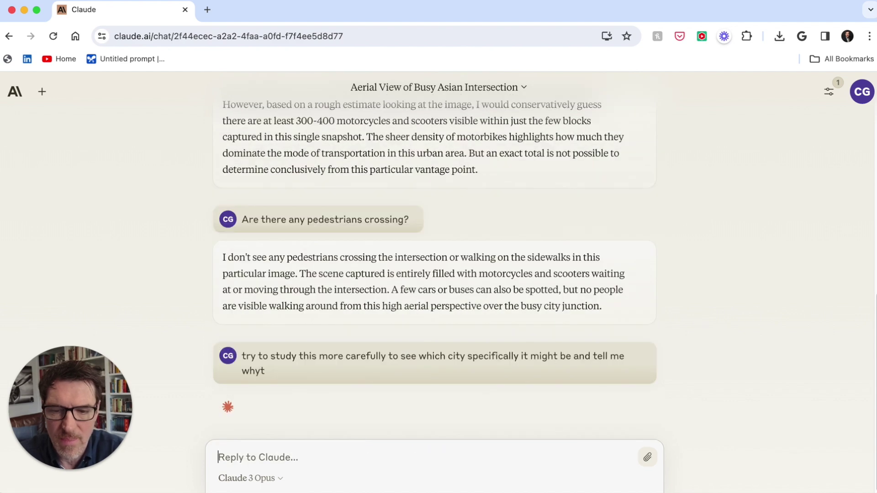